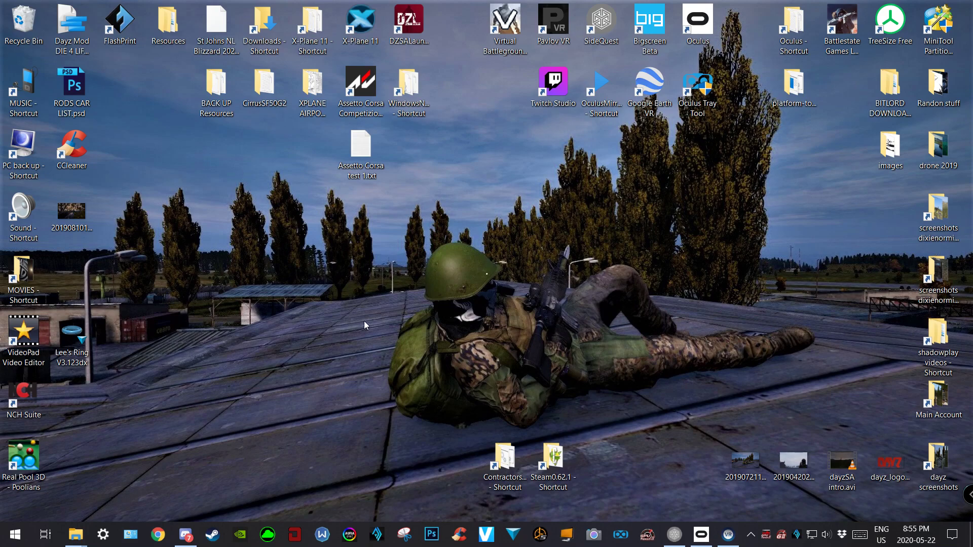
# Bring SideQuest back up, confirm the Oculus Quest shows as connected, then minimize it.
pyautogui.click(674, 535)
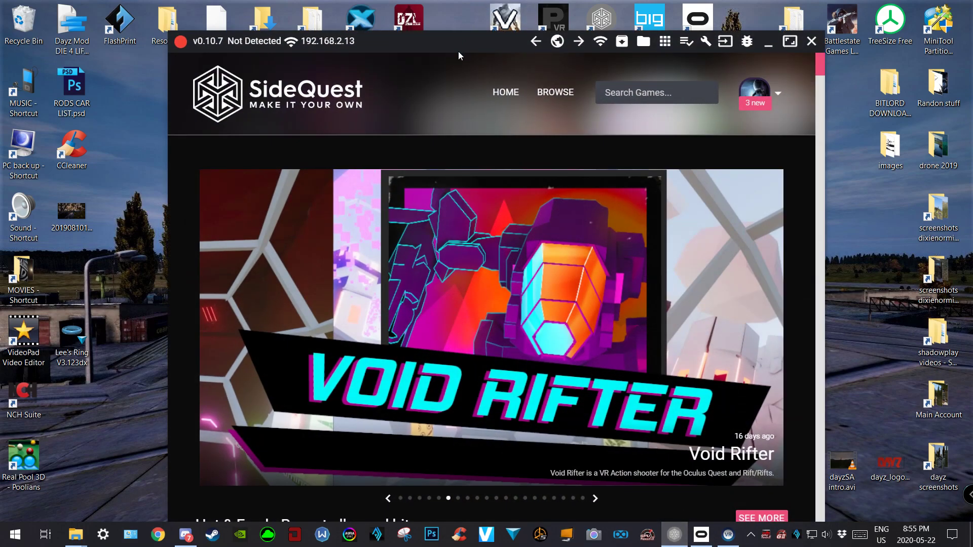
pyautogui.moveTo(452, 43); pyautogui.dragTo(419, 35)
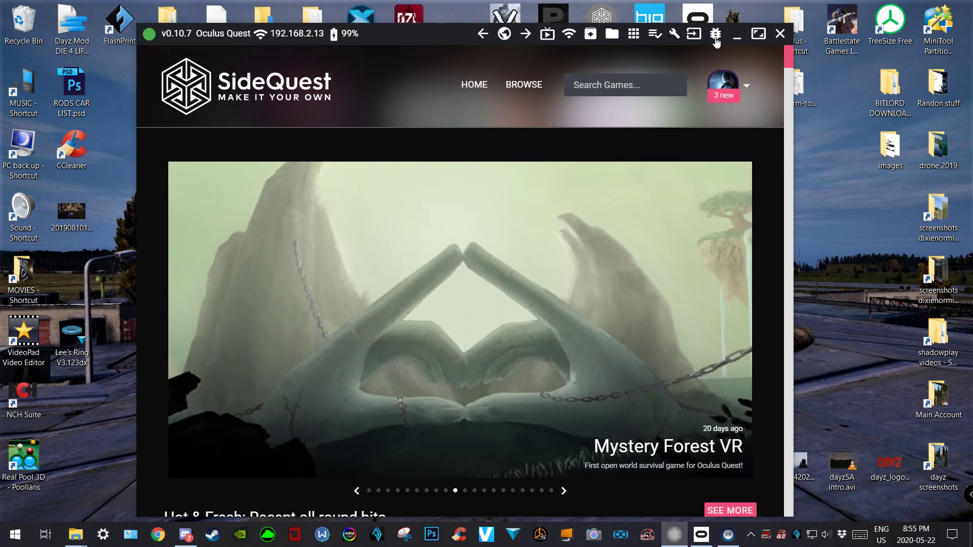
pyautogui.click(736, 39)
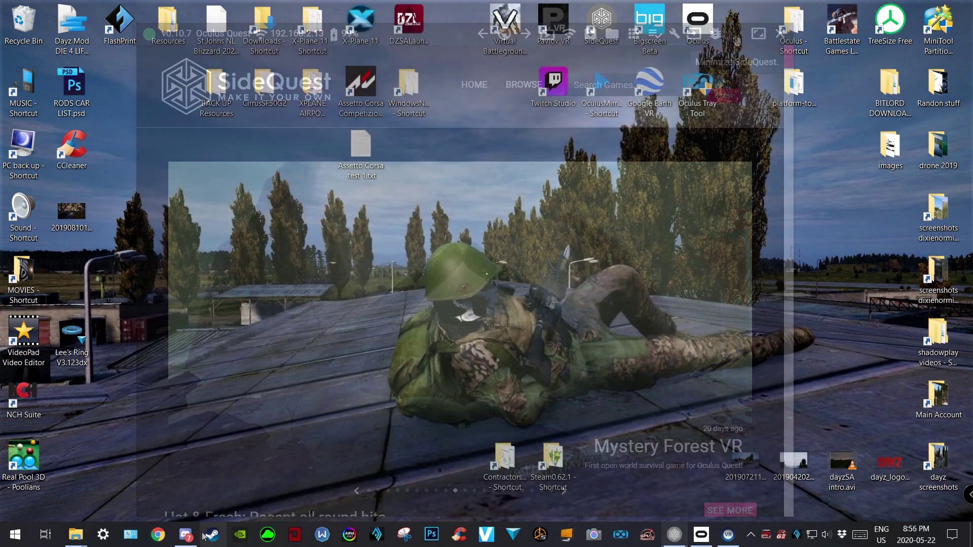
# Start downloading the Build 8 .z01 and .zip assets from GitHub, then cancel the .z01 download.
pyautogui.hotkey('alt', 'Tab')
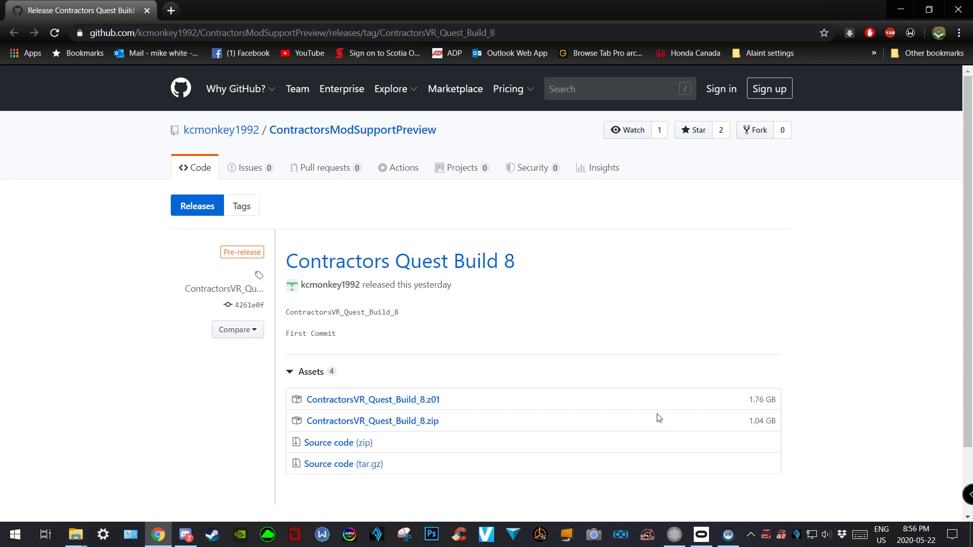
pyautogui.click(402, 401)
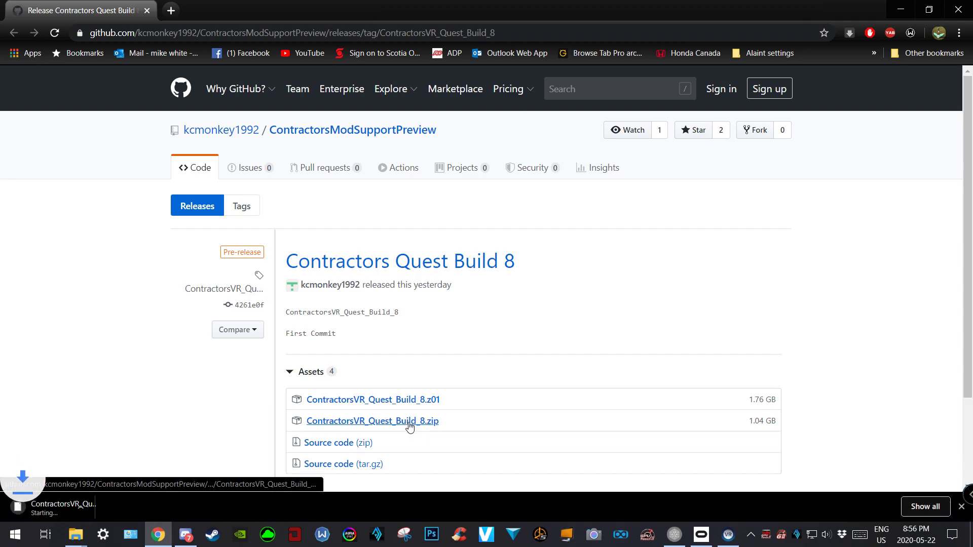
pyautogui.click(409, 426)
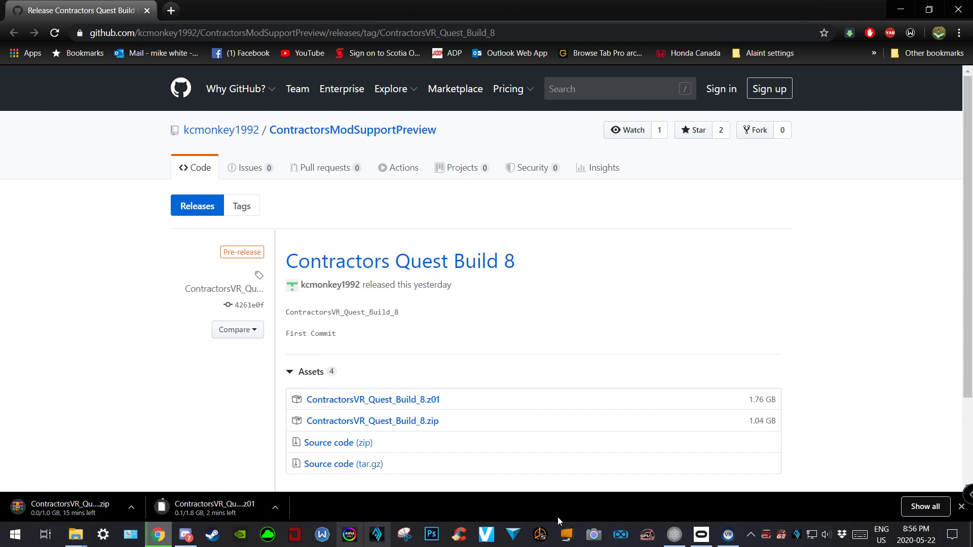
pyautogui.click(274, 507)
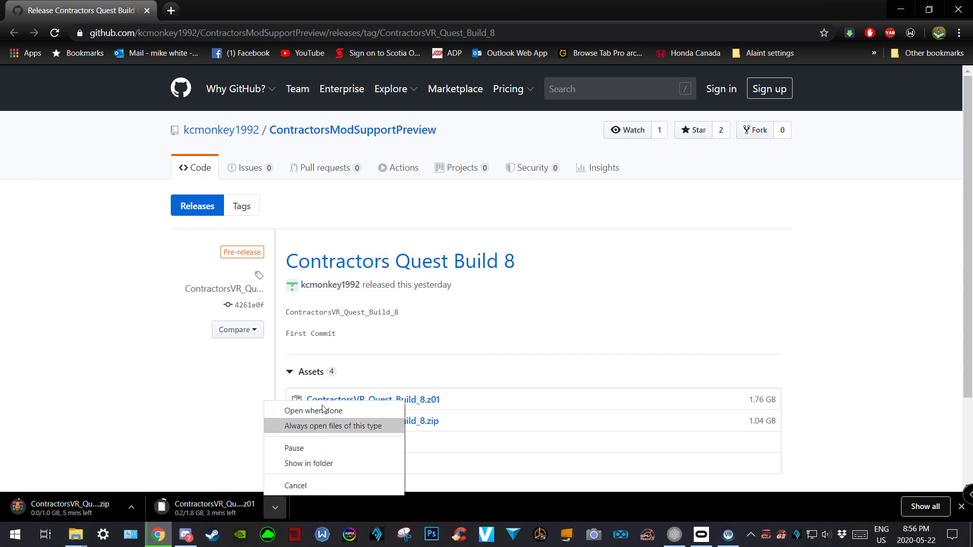
pyautogui.click(302, 487)
# Cancel the .zip download, open Downloads, and select both ContractorsVR_Quest_Build_8 archive files.
pyautogui.click(132, 507)
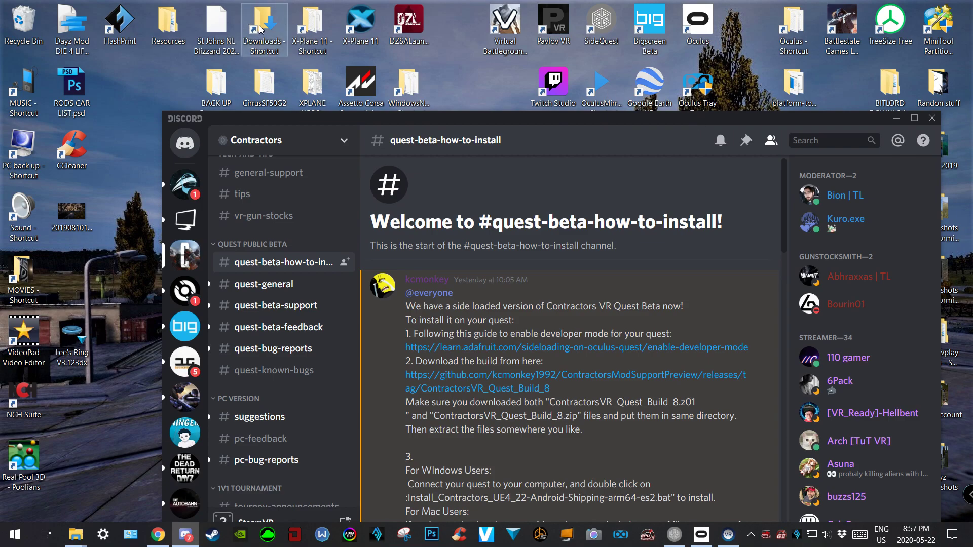
pyautogui.doubleClick(262, 26)
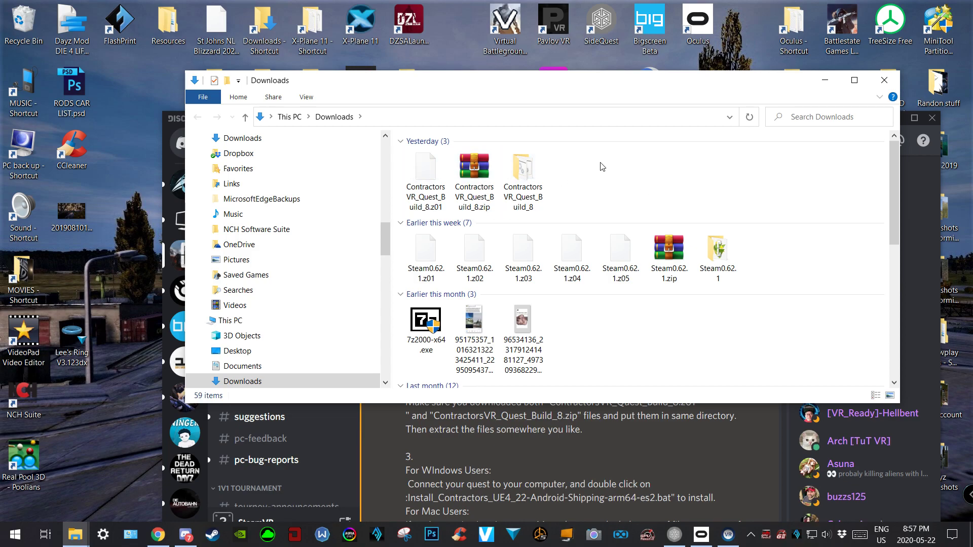
pyautogui.rightClick(601, 162)
pyautogui.moveTo(623, 185)
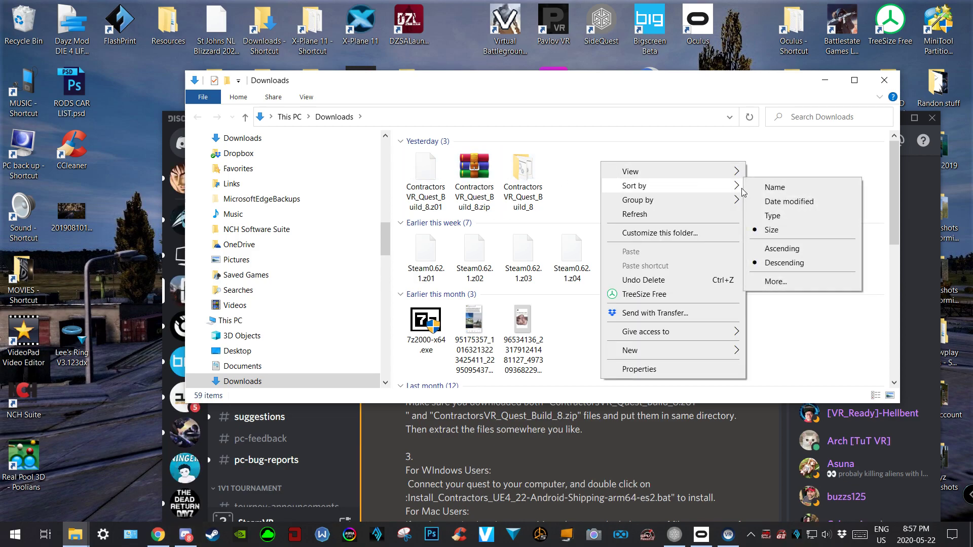
pyautogui.moveTo(684, 202)
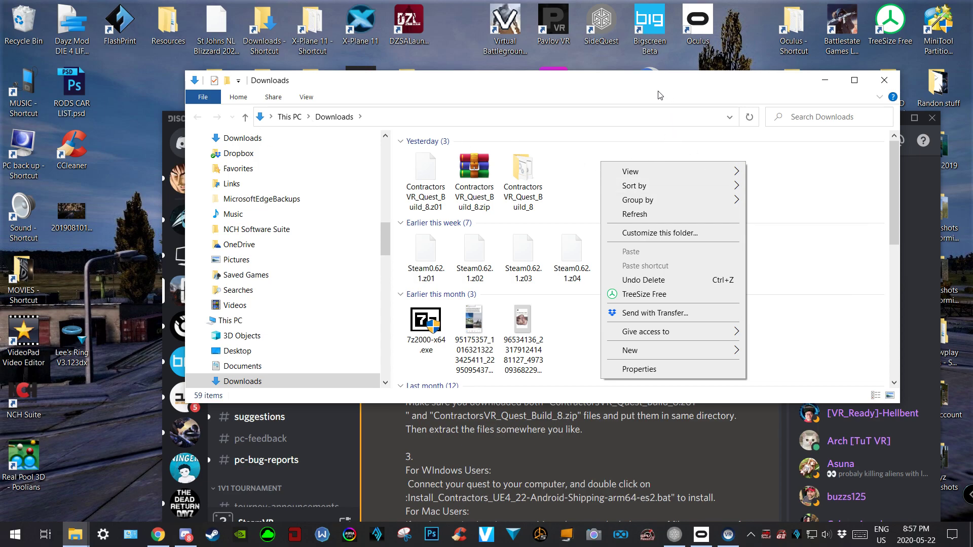
pyautogui.click(648, 104)
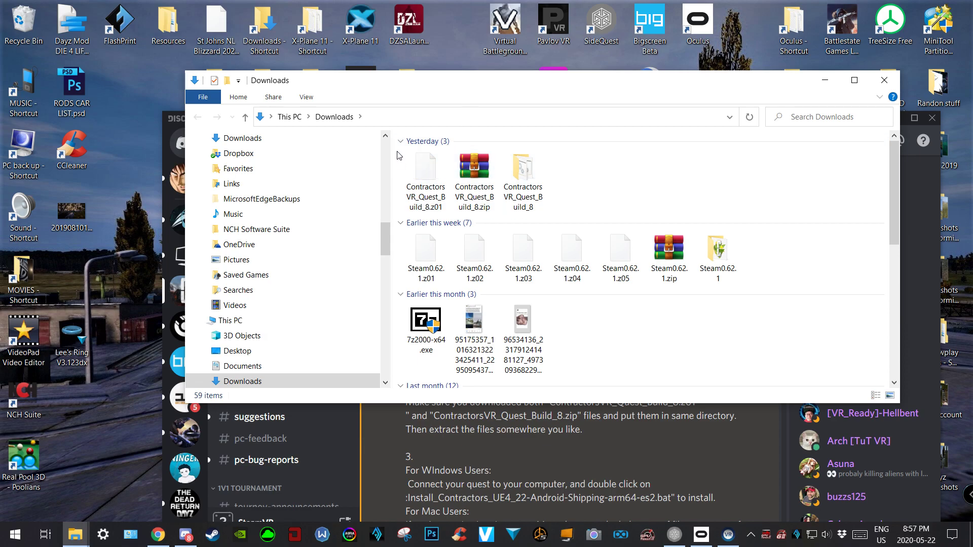
pyautogui.moveTo(397, 155); pyautogui.dragTo(474, 172)
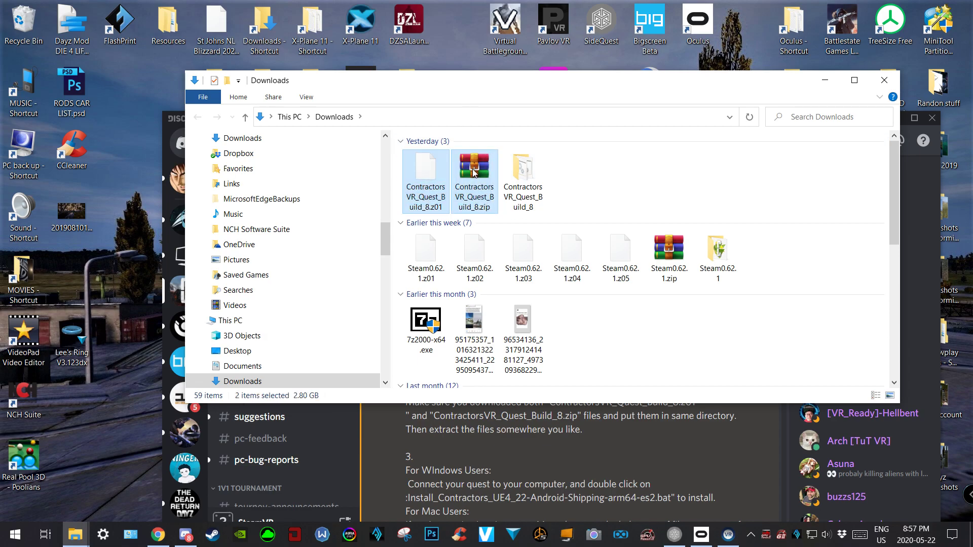
# Extract the .z01 and .zip archives with 7-Zip into a ContractorsVR_Quest_Build_8 folder.
pyautogui.rightClick(473, 172)
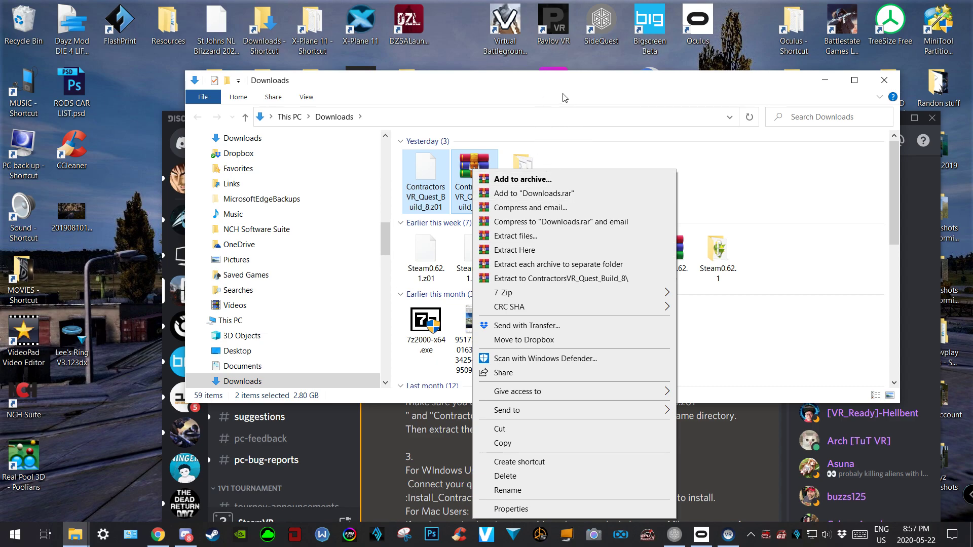
pyautogui.click(548, 143)
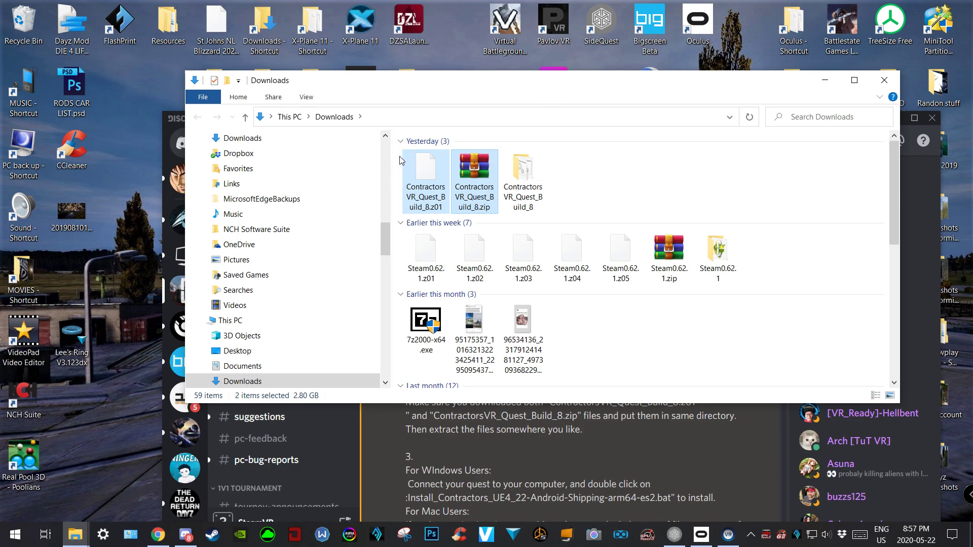
pyautogui.moveTo(399, 156); pyautogui.dragTo(489, 209)
pyautogui.rightClick(477, 173)
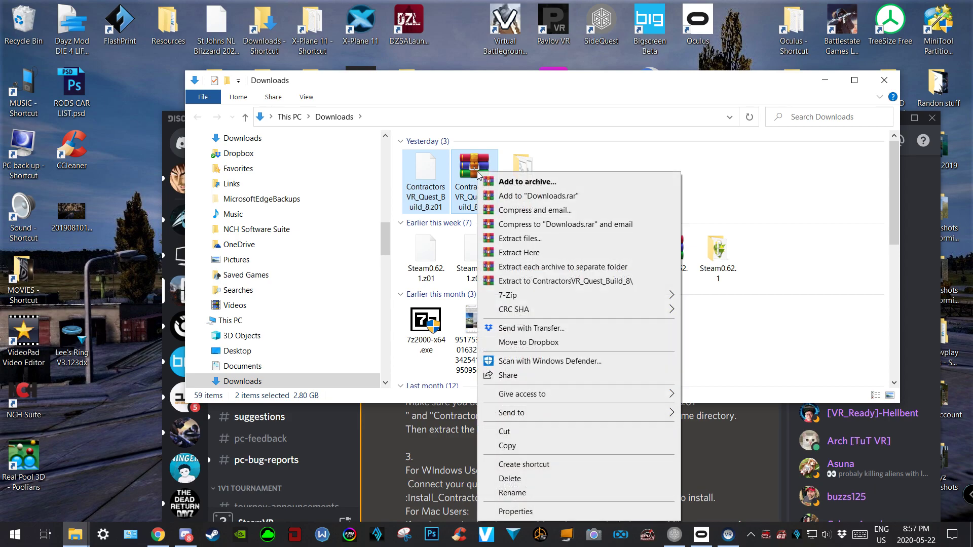
pyautogui.moveTo(509, 296)
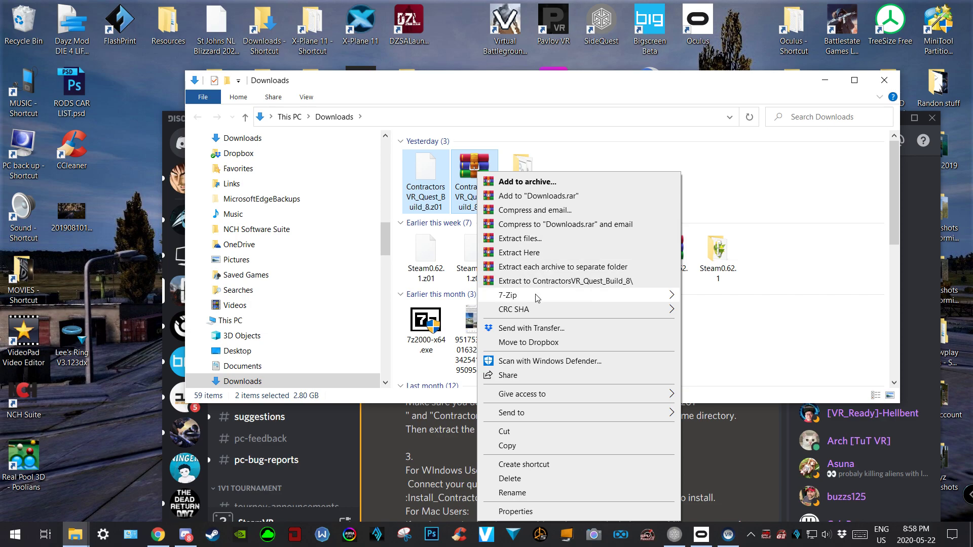
pyautogui.moveTo(551, 298)
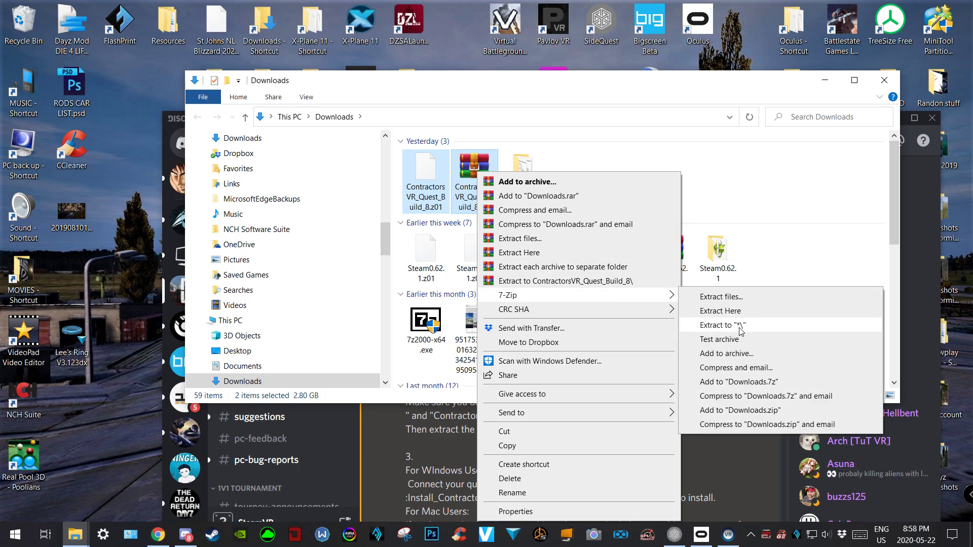
pyautogui.click(606, 92)
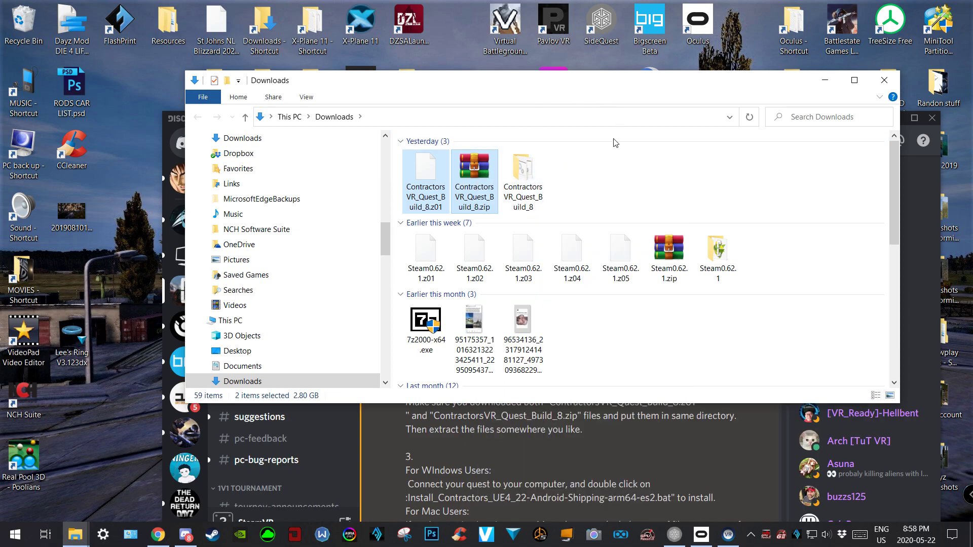
# Run Install_Contractors_UE4_22-Android-Shipping-arm64-es2.bat from the extracted ContractorsVR_Quest_Build_8 folder.
pyautogui.doubleClick(530, 175)
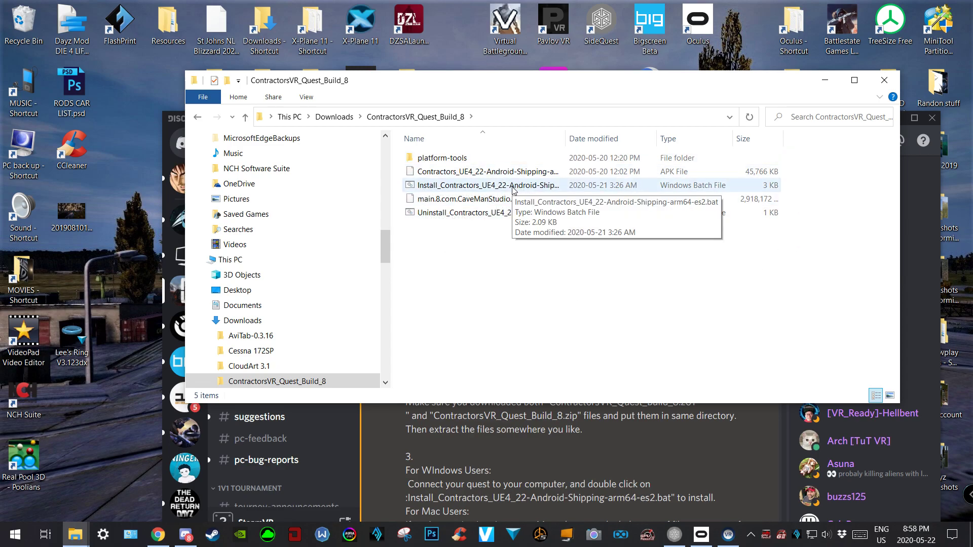
pyautogui.rightClick(471, 187)
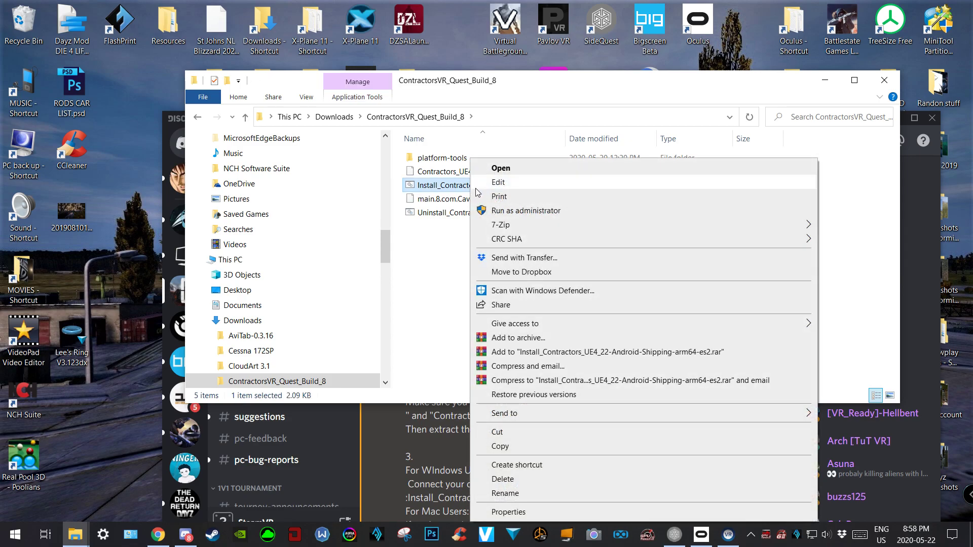
pyautogui.click(500, 211)
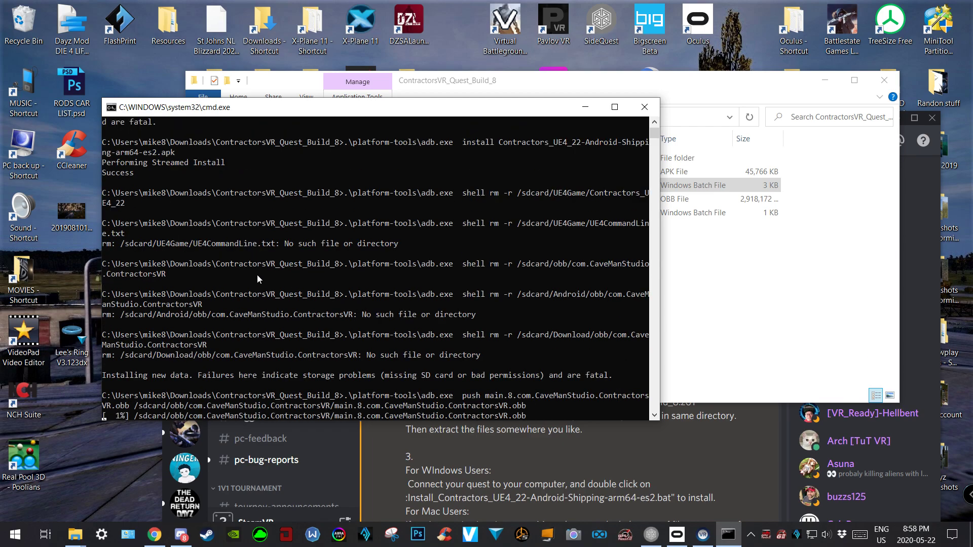
# Let the script install the Contractors APK and push the OBB, checking the upload percentage.
pyautogui.scroll(-5, 257, 272)
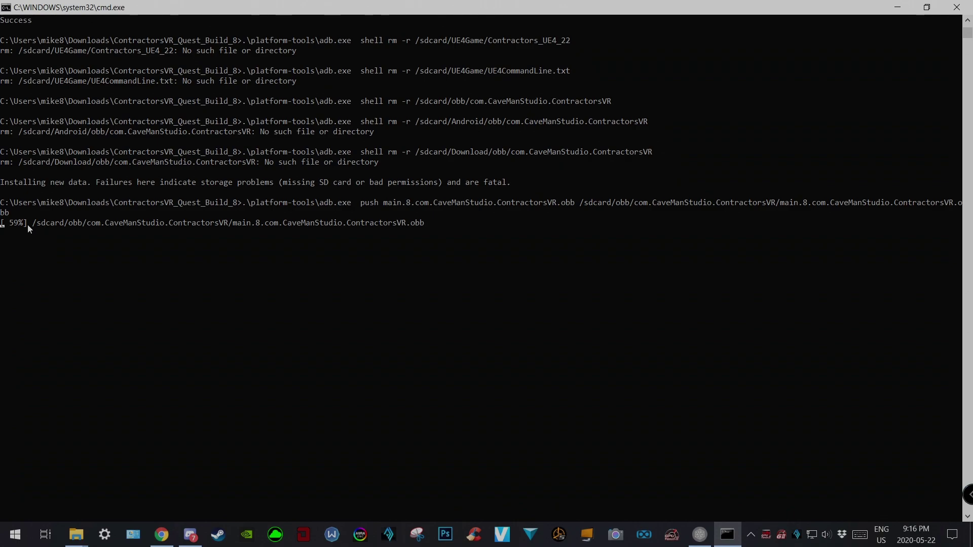
pyautogui.moveTo(28, 223); pyautogui.dragTo(1, 223)
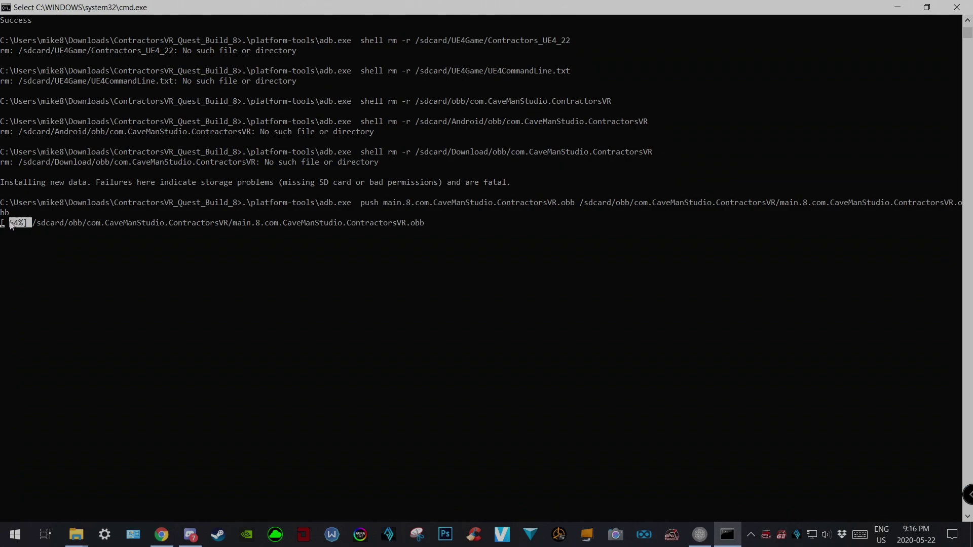
pyautogui.click(64, 295)
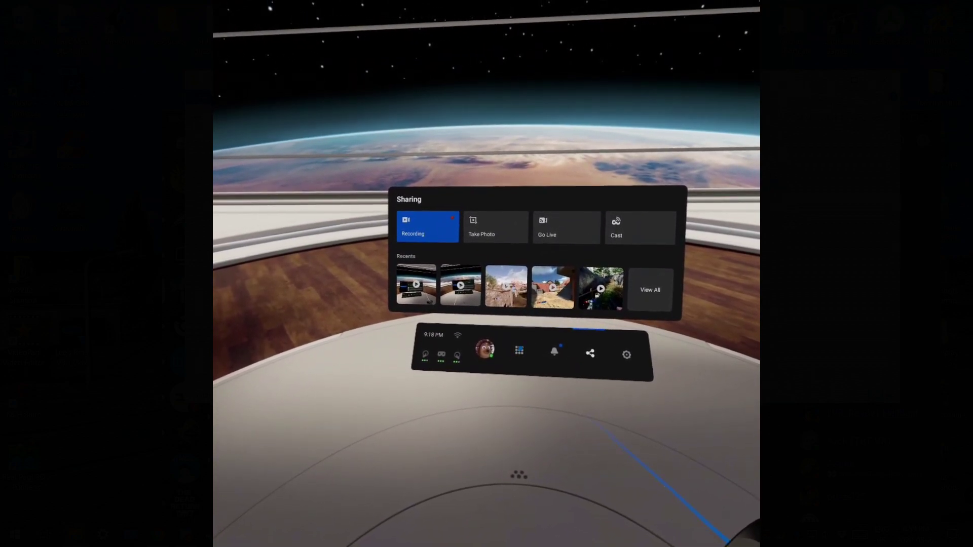
# Launch Contractors from the Unknown Sources category of the Quest Apps library.
pyautogui.click(519, 348)
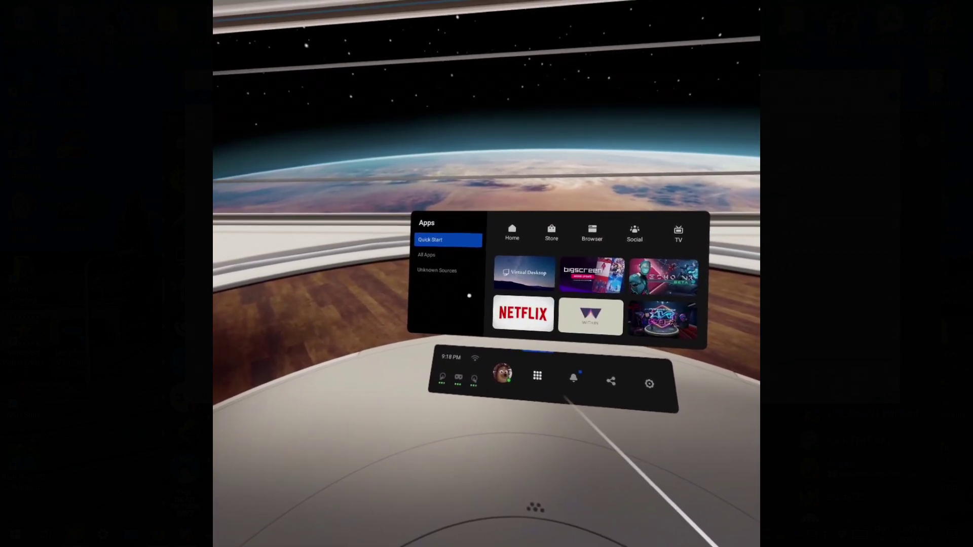
pyautogui.click(445, 267)
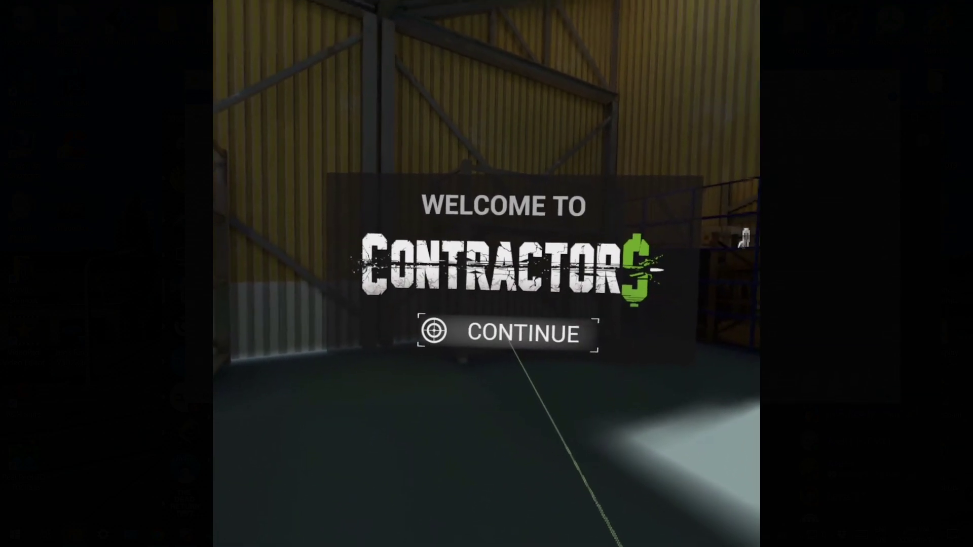
# Pass the welcome screen, choose left hand dominant, confirm Full Body IK, then exit to home.
pyautogui.click(512, 347)
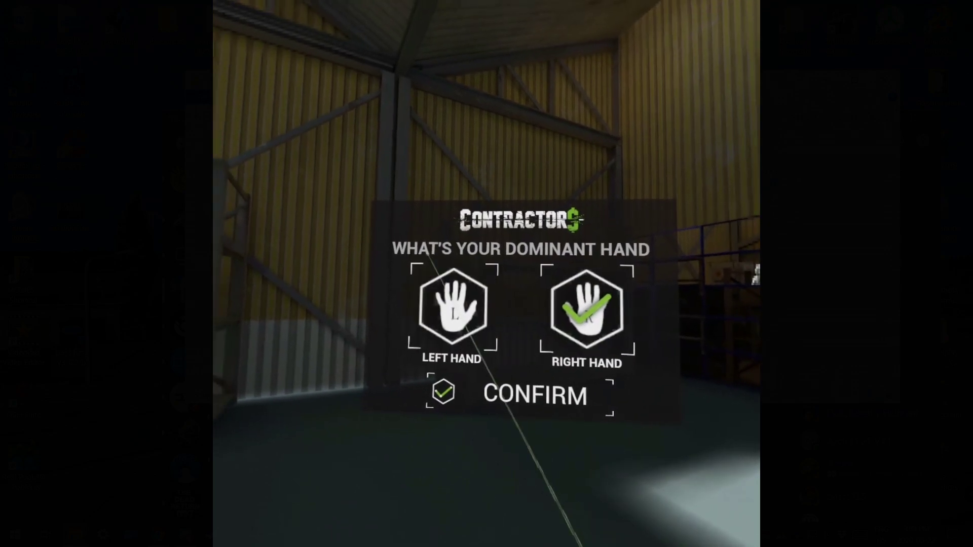
pyautogui.click(422, 299)
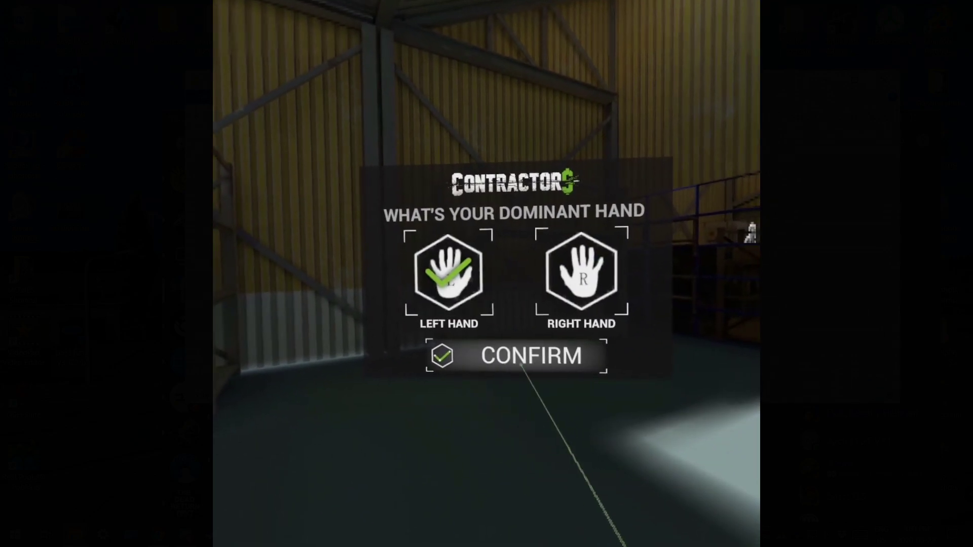
pyautogui.click(531, 365)
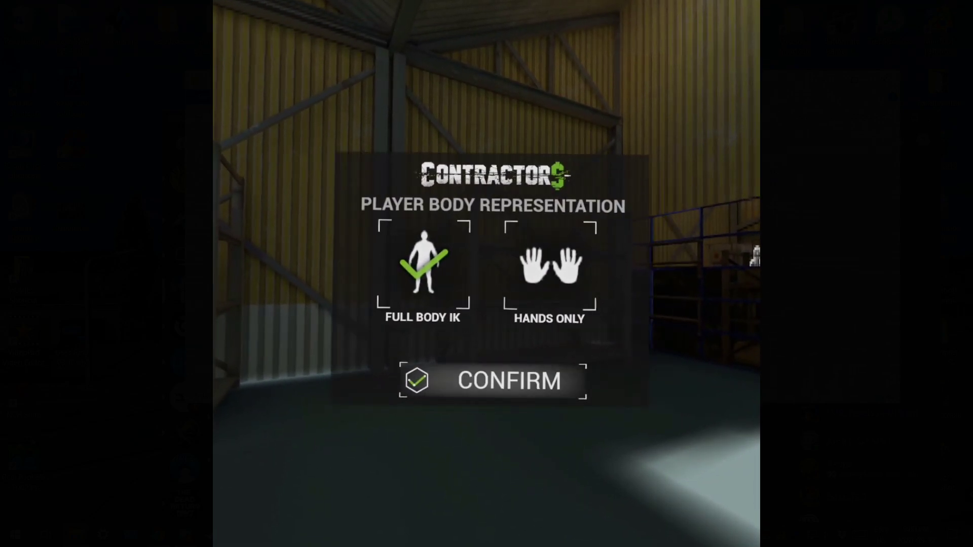
pyautogui.click(507, 380)
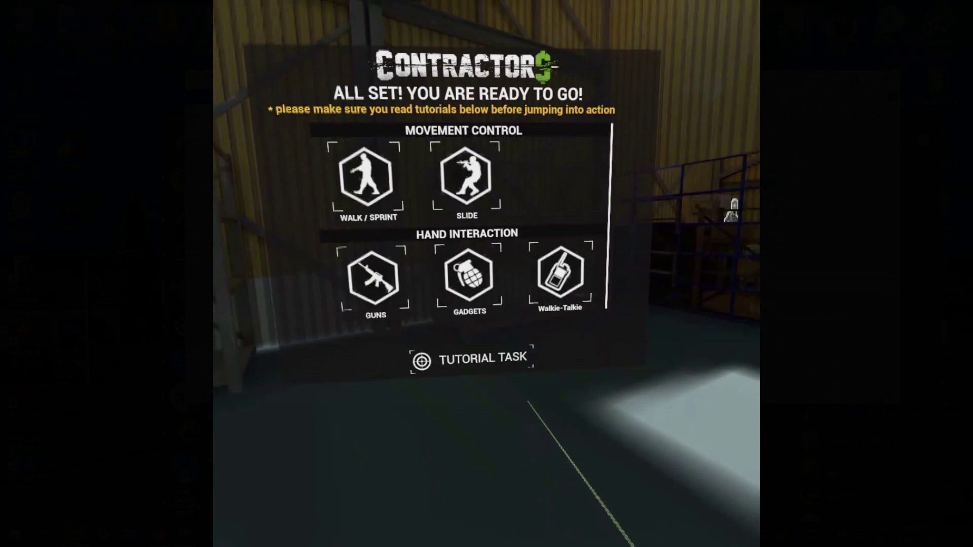
pyautogui.press('super')
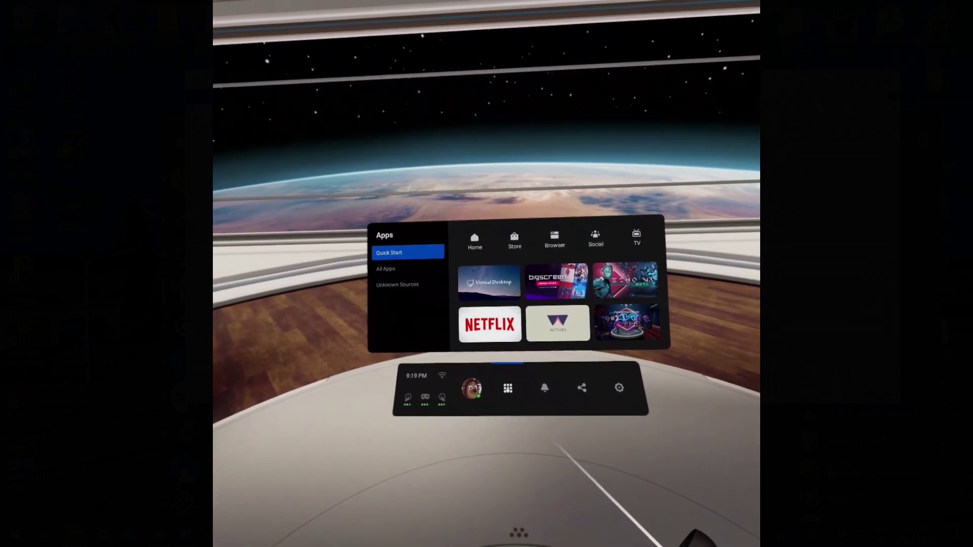
# Close and reopen the Apps library, then switch it to the Unknown Sources category.
pyautogui.click(508, 384)
pyautogui.click(513, 394)
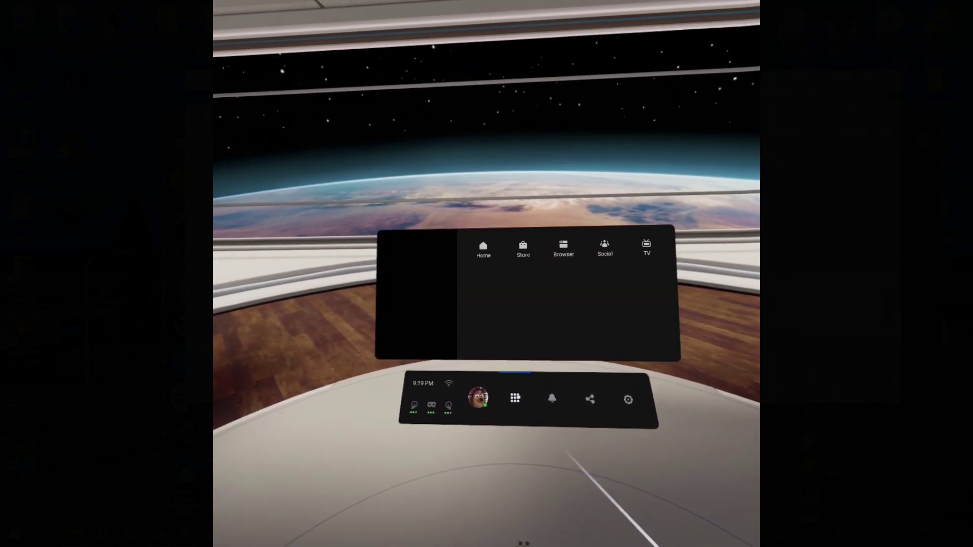
pyautogui.click(419, 308)
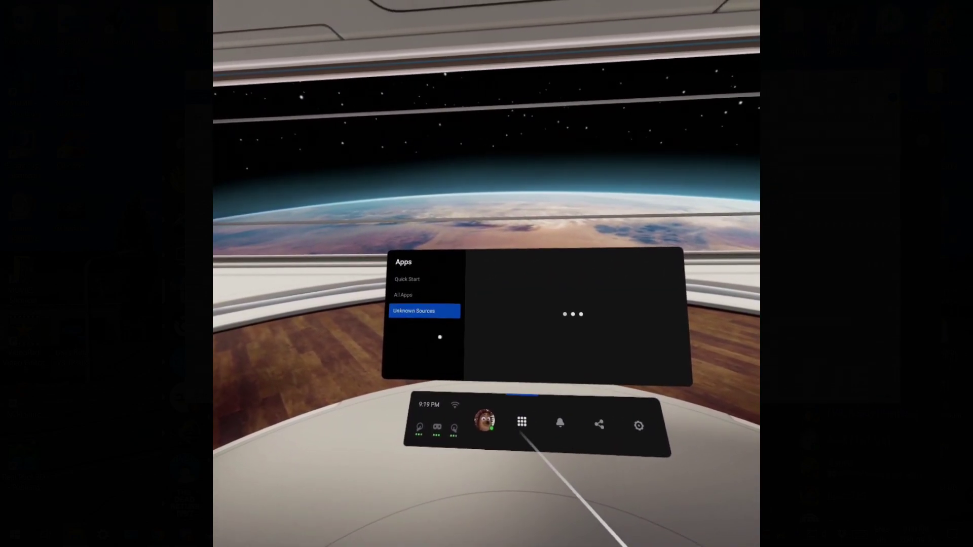